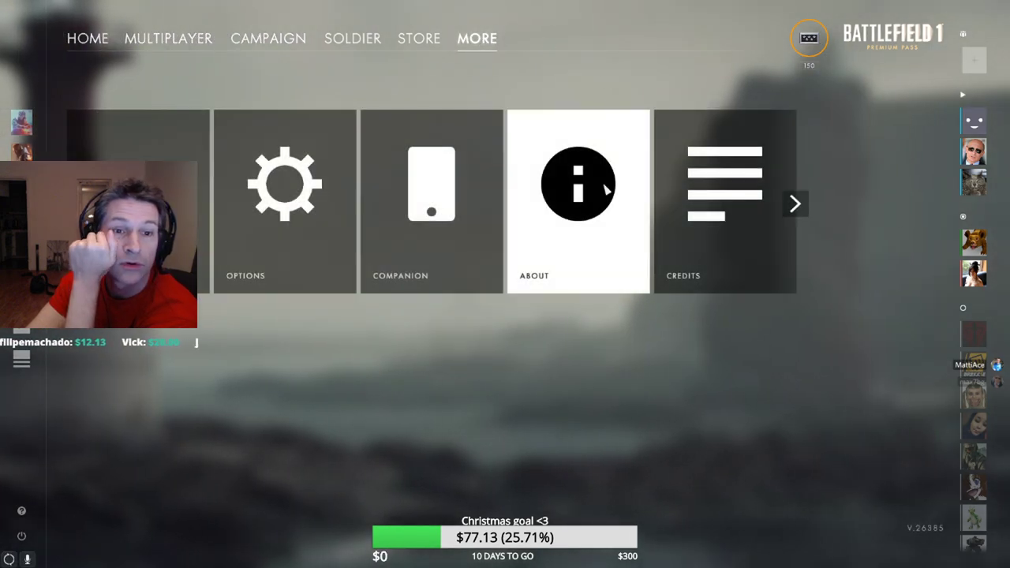
Open Battlefield 1's Options screen from the MORE section.
left_click(232, 266)
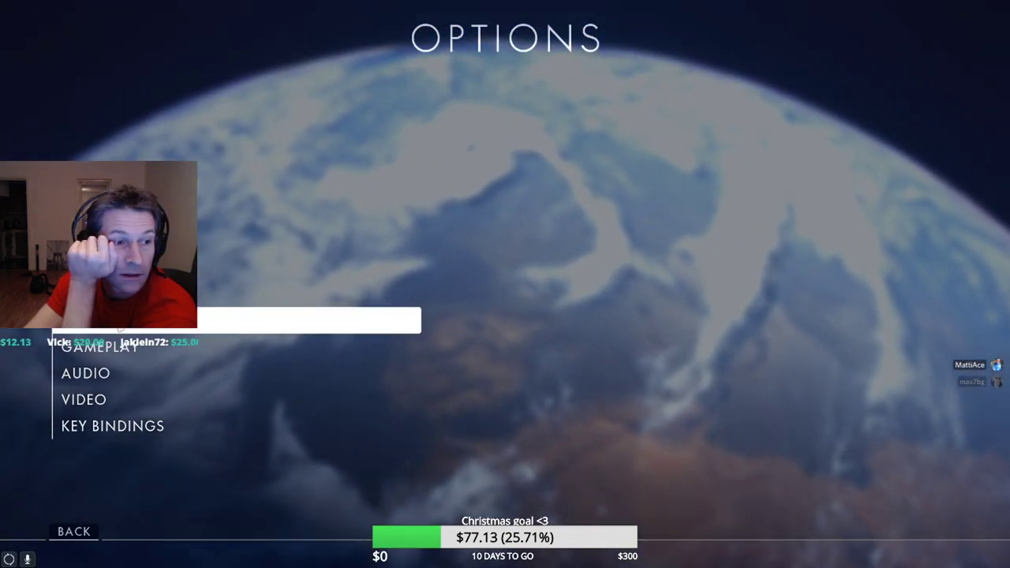
left_click(119, 328)
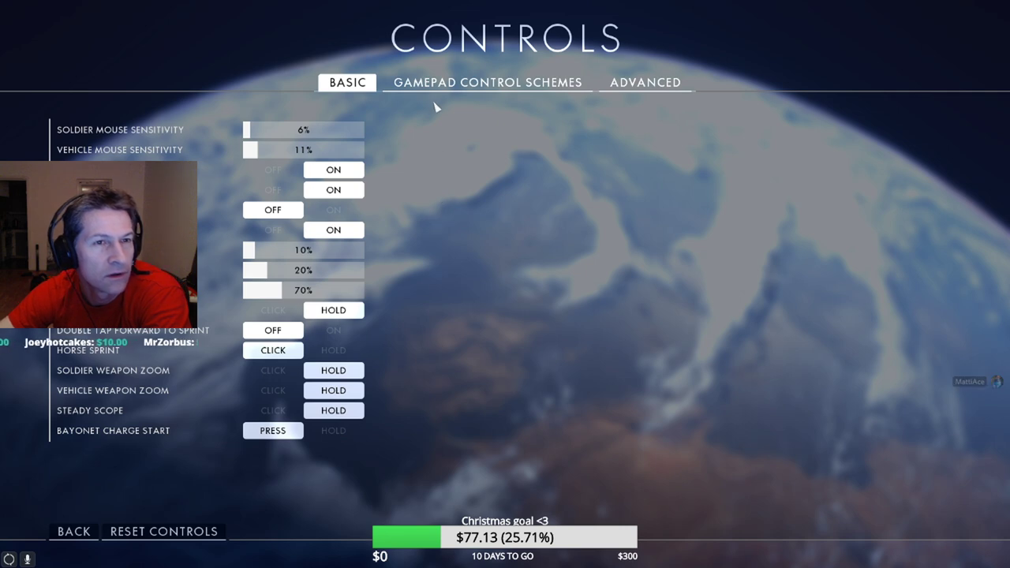
left_click(471, 88)
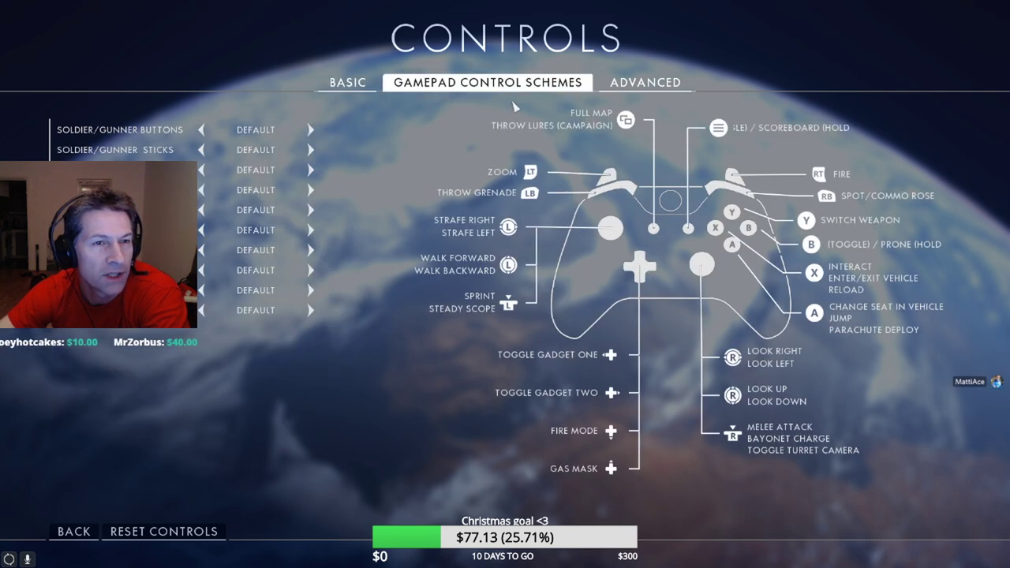
left_click(349, 86)
left_click(385, 87)
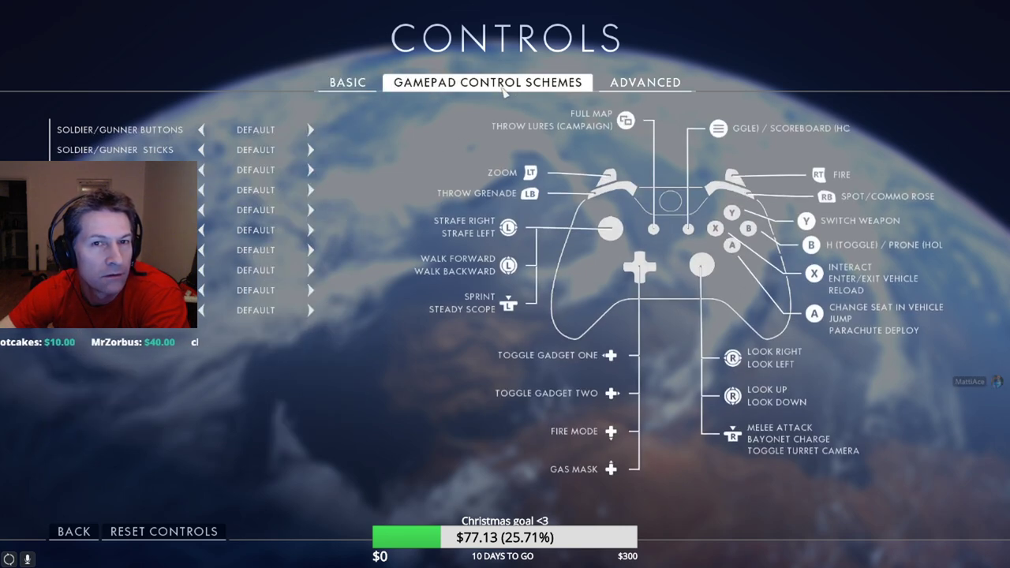
left_click(371, 87)
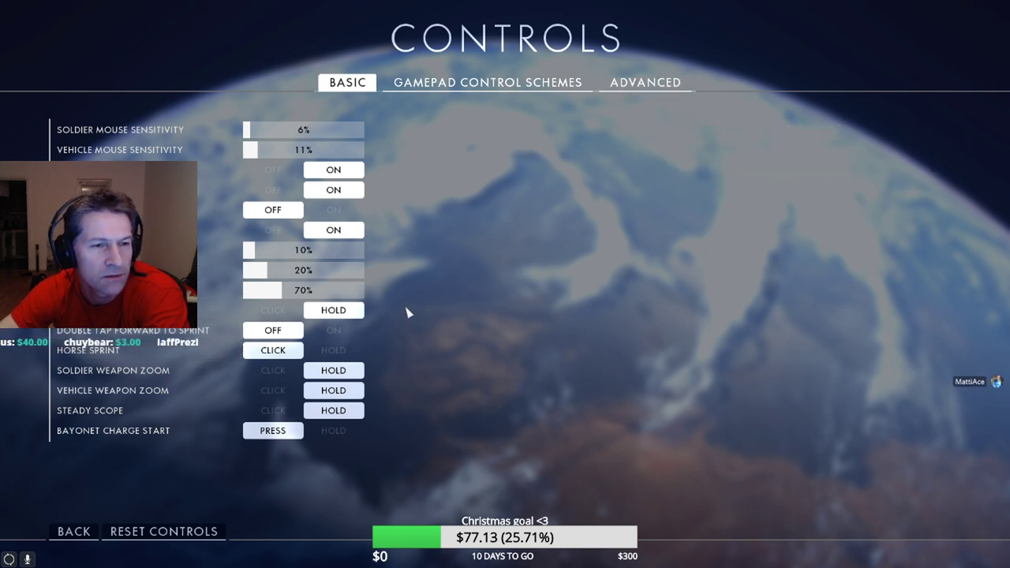
Scroll through the Advanced controller settings, then switch to the Basic Gameplay settings.
left_click(645, 83)
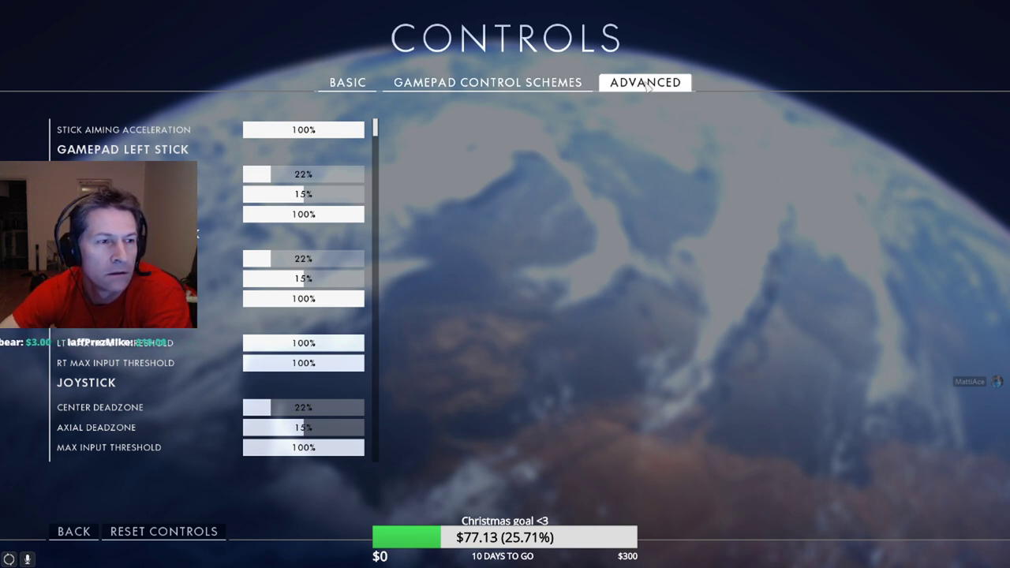
scroll(345, 268, "down", 3)
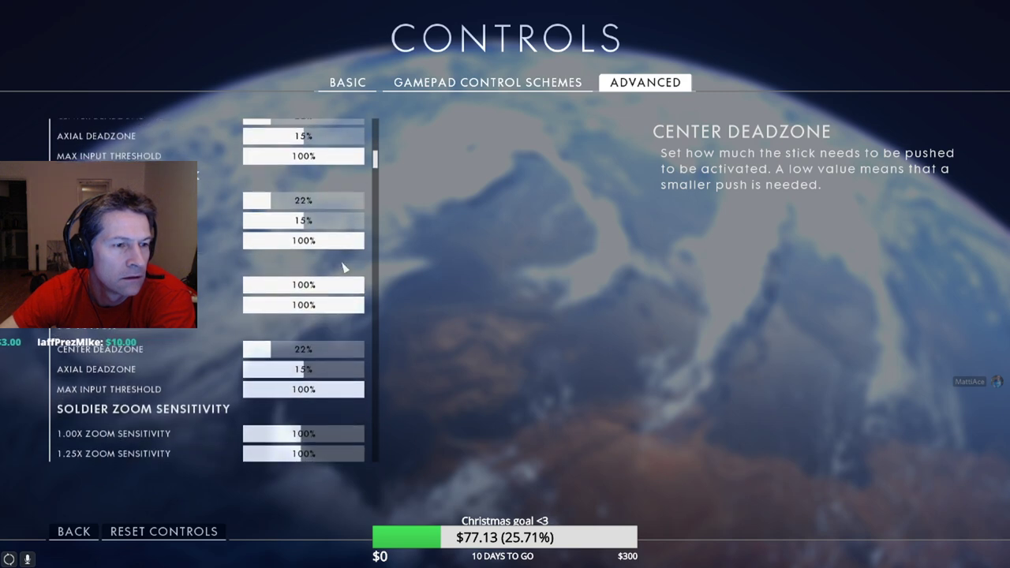
scroll(344, 268, "down", 7)
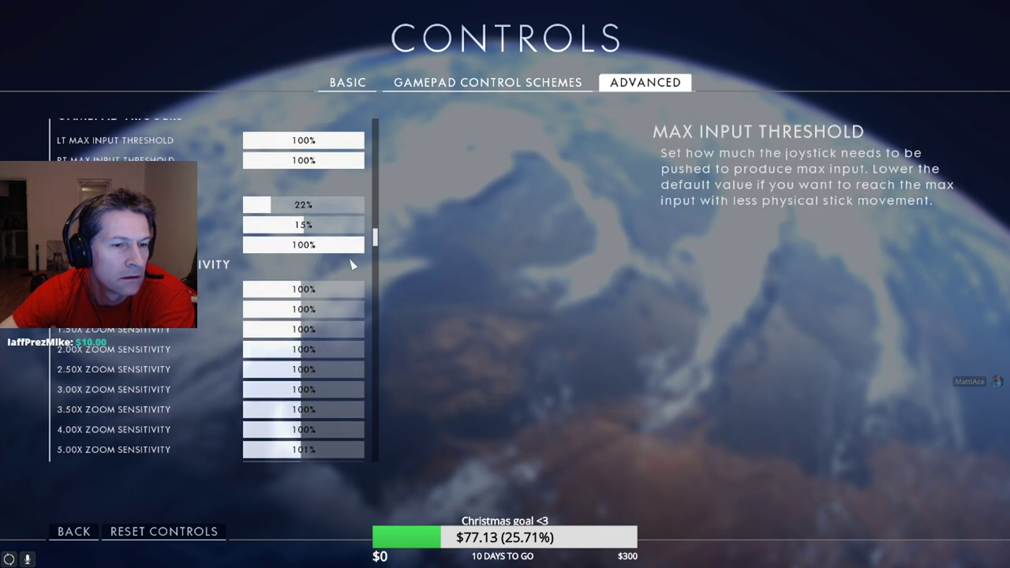
scroll(352, 264, "down", 2)
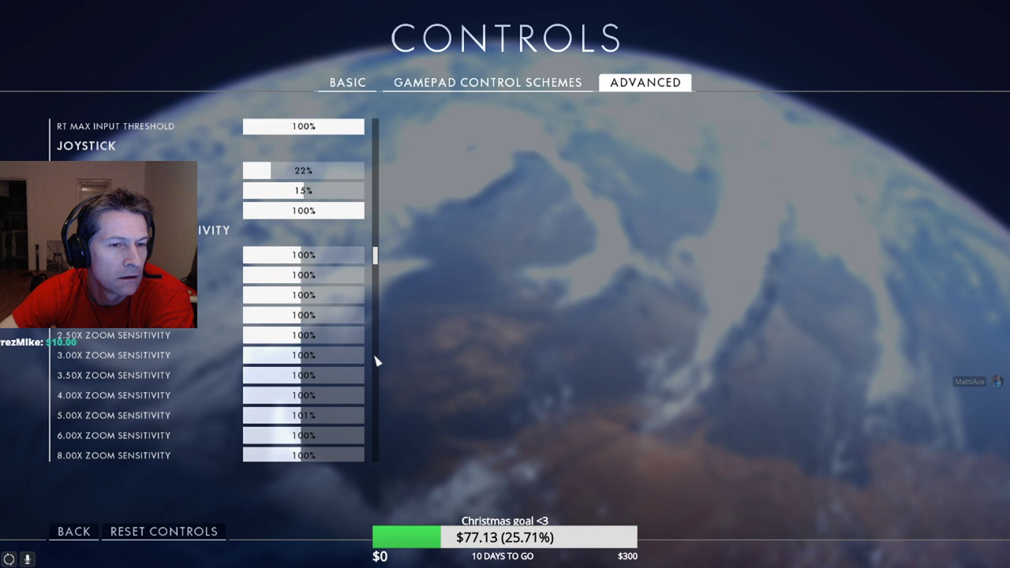
left_click_drag(376, 257, 377, 471)
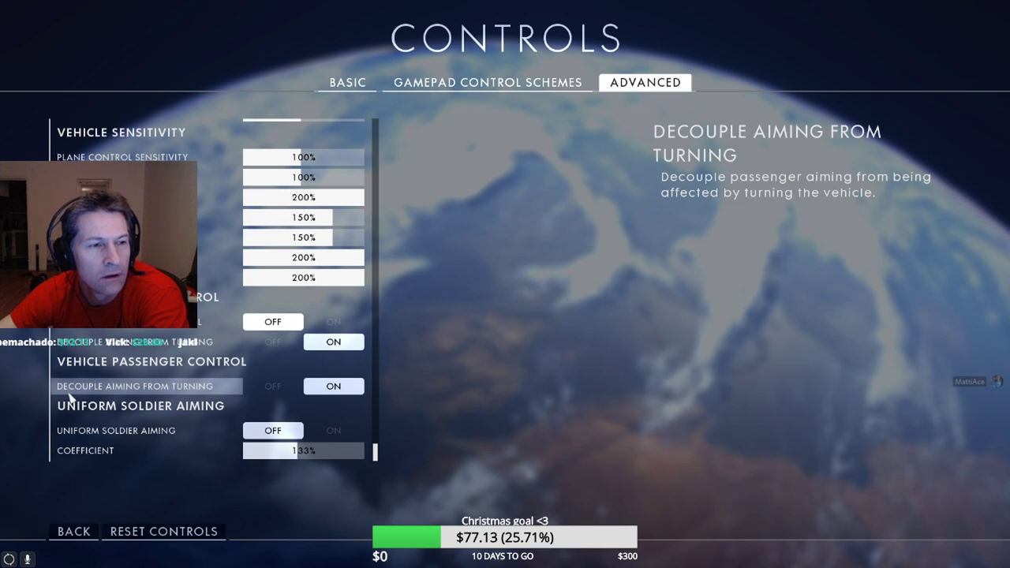
left_click(73, 529)
left_click(101, 351)
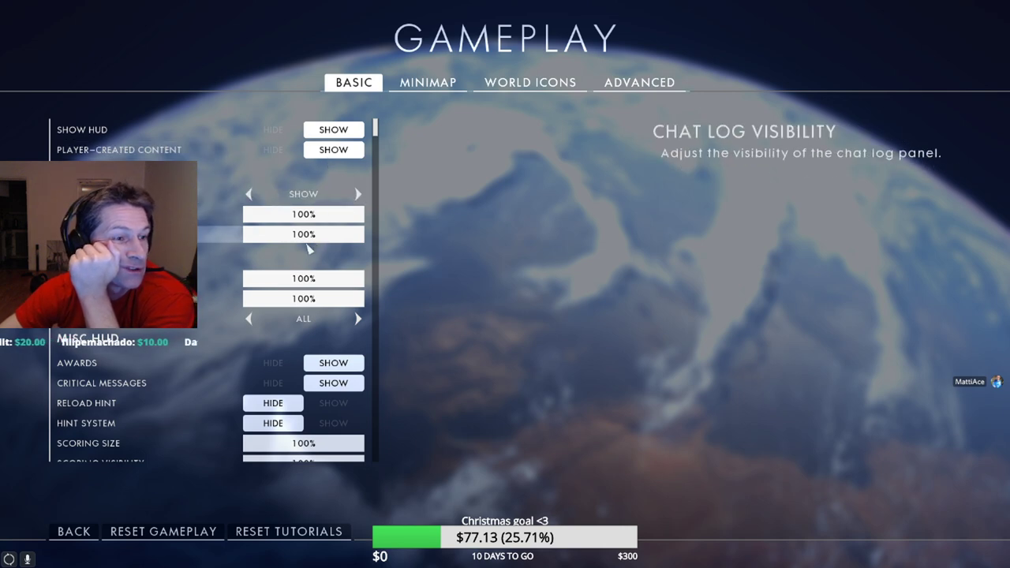
Scroll the Basic Gameplay list down to hit indicator visibility 90% and crosshair colour 255/112/239.
scroll(320, 335, "down", 2)
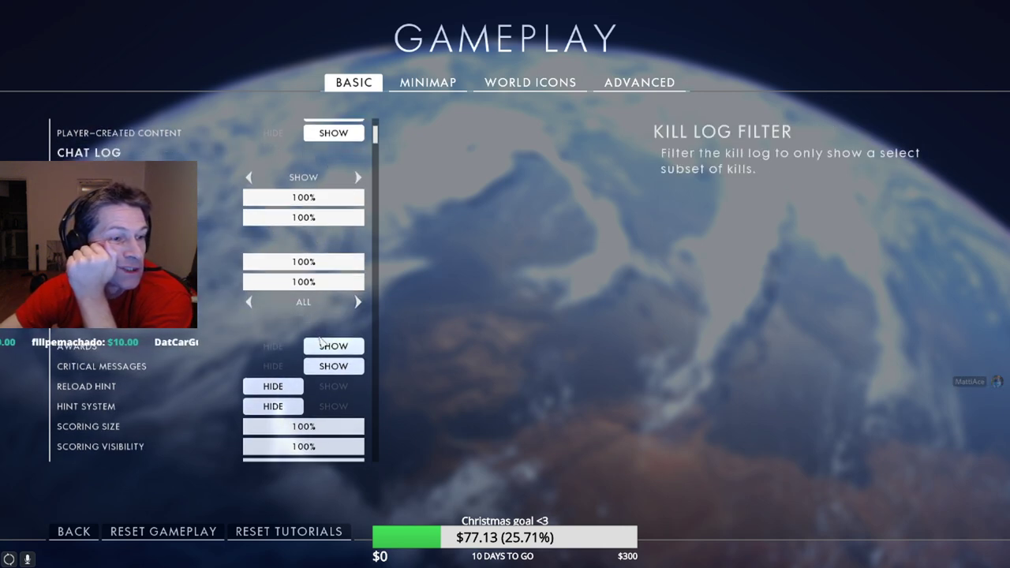
scroll(320, 339, "down", 1)
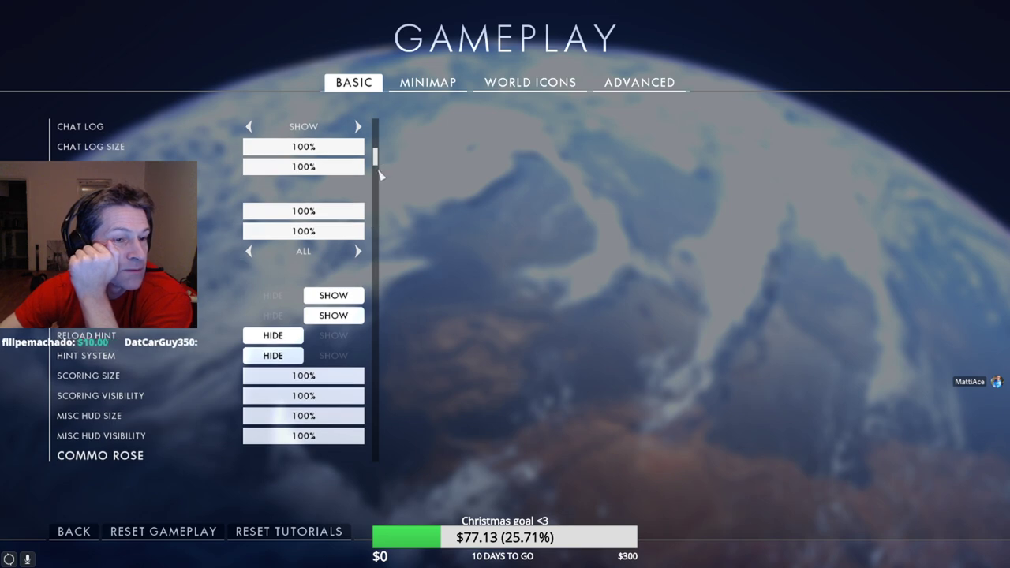
scroll(383, 223, "down", 1)
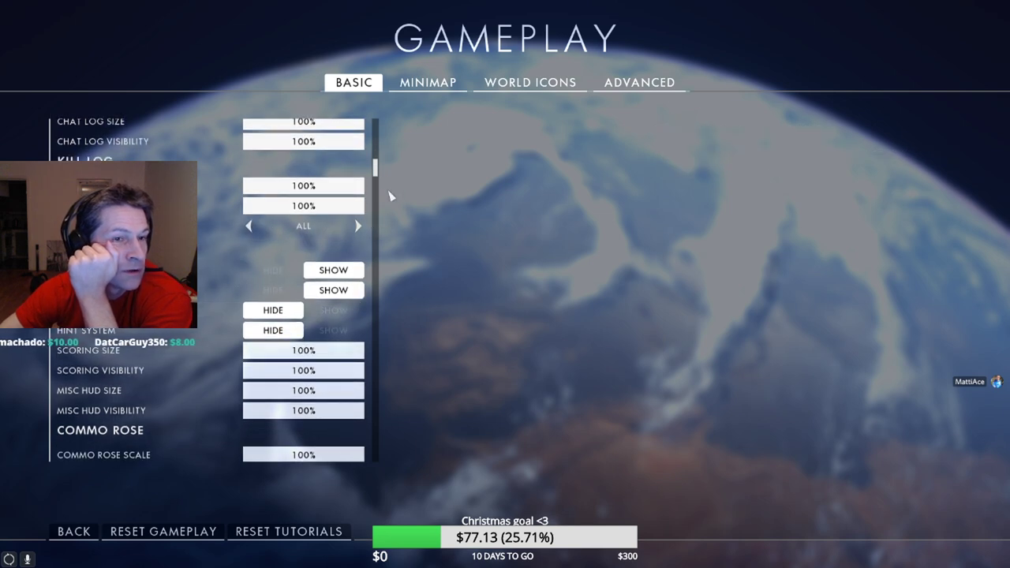
left_click_drag(376, 168, 376, 227)
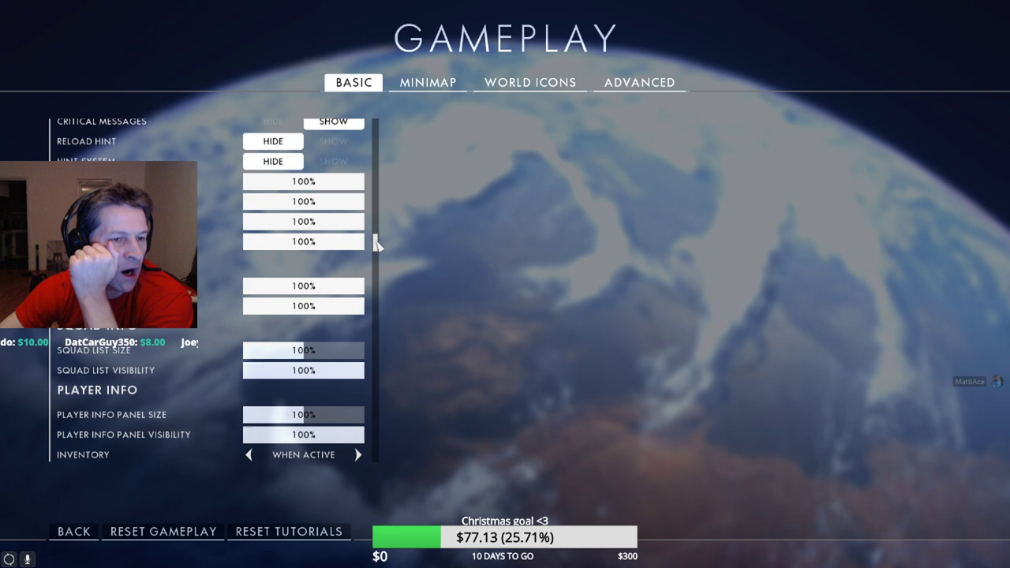
left_click_drag(376, 245, 377, 389)
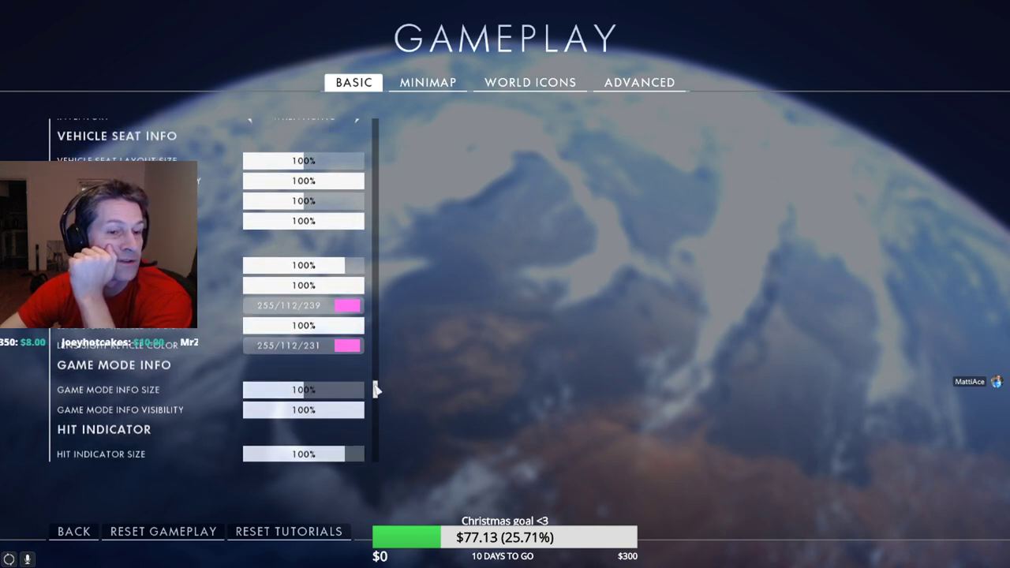
left_click_drag(373, 390, 377, 398)
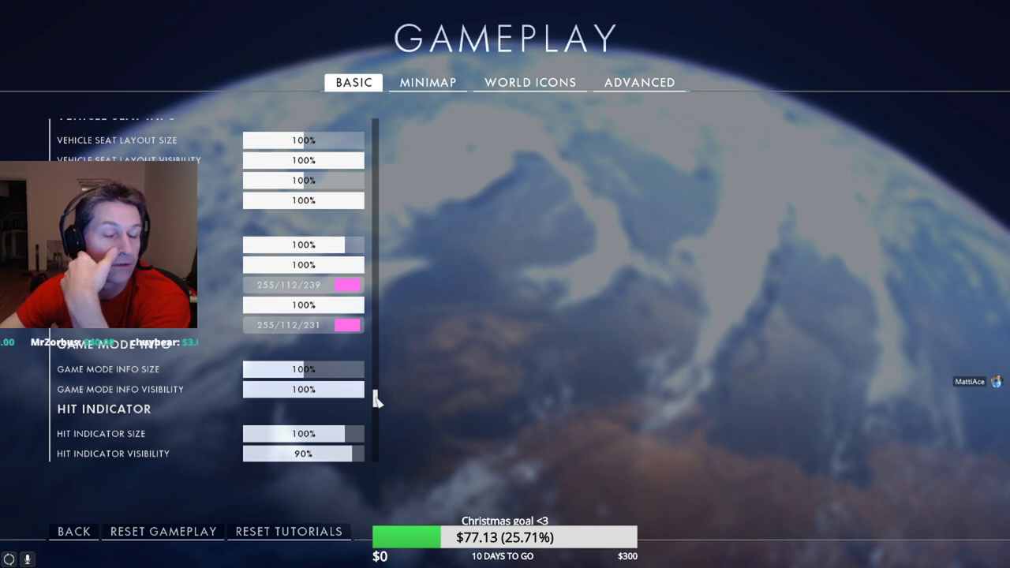
left_click_drag(376, 400, 377, 467)
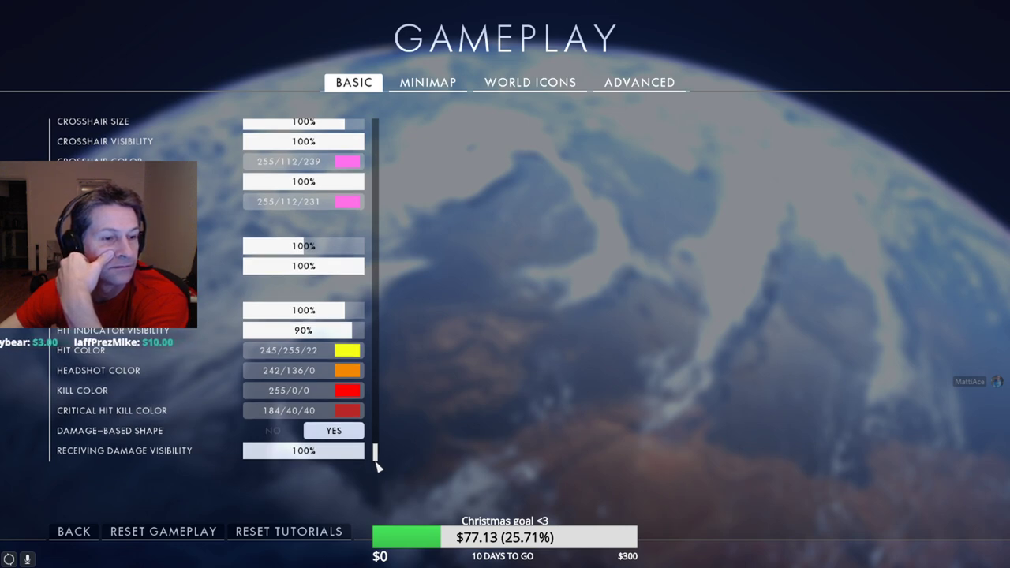
left_click(443, 88)
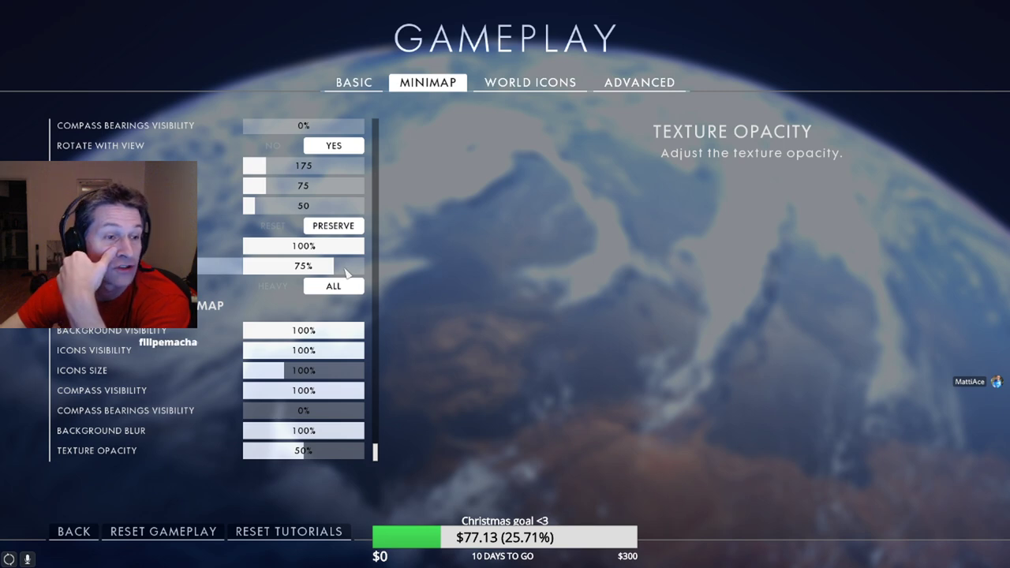
scroll(349, 261, "up", 1)
scroll(349, 261, "down", 1)
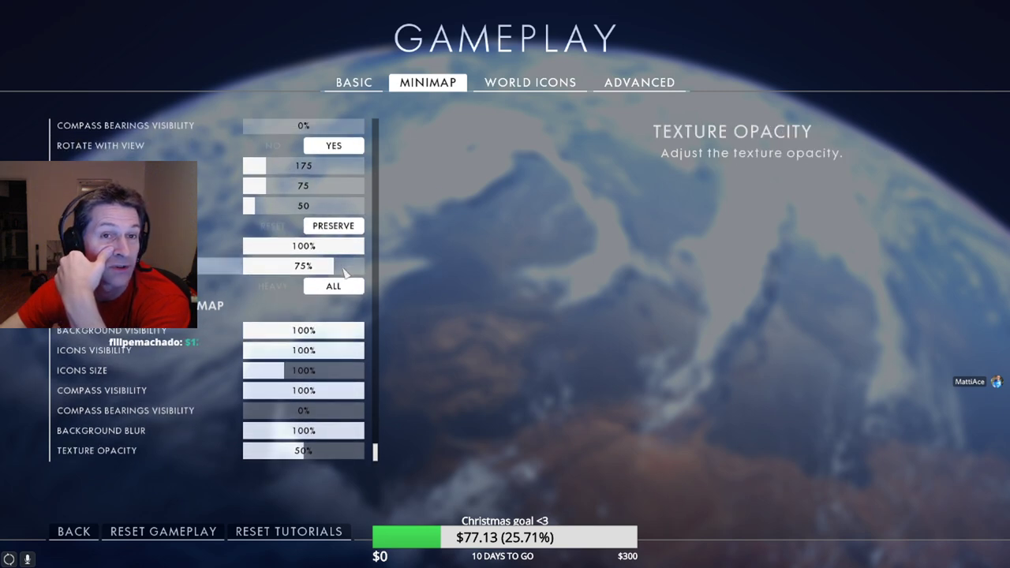
scroll(344, 269, "up", 5)
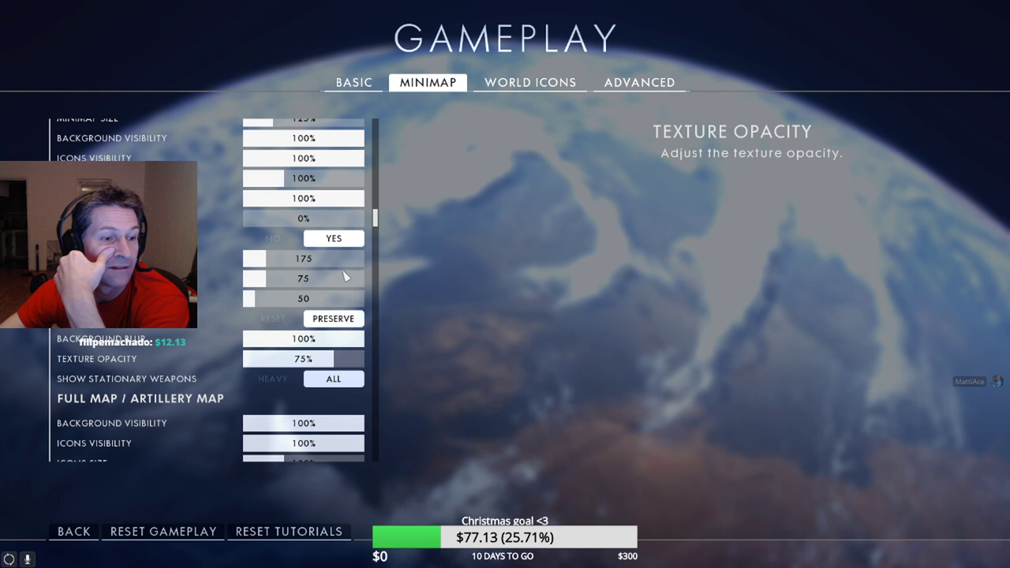
scroll(343, 274, "down", 5)
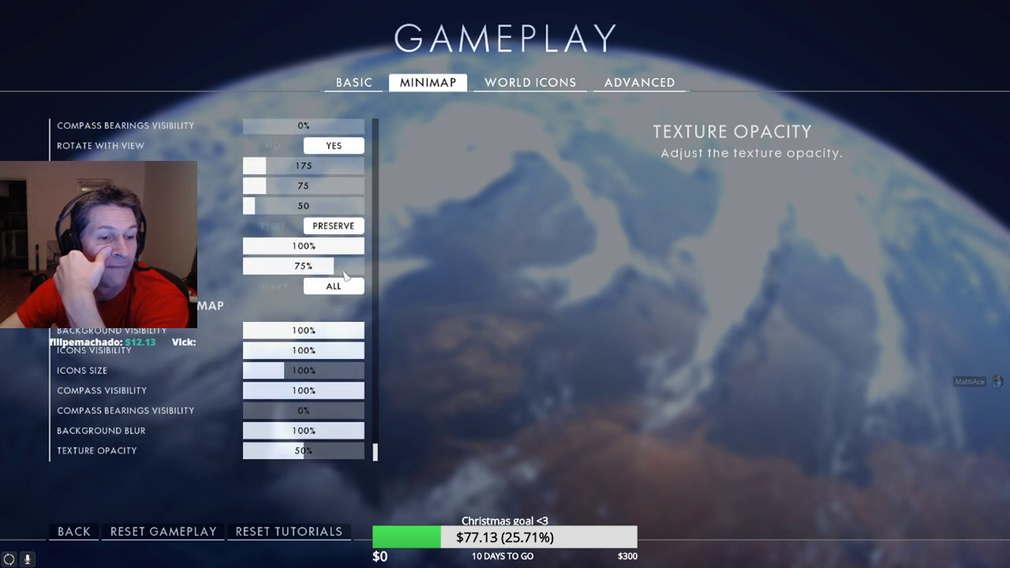
scroll(343, 274, "up", 4)
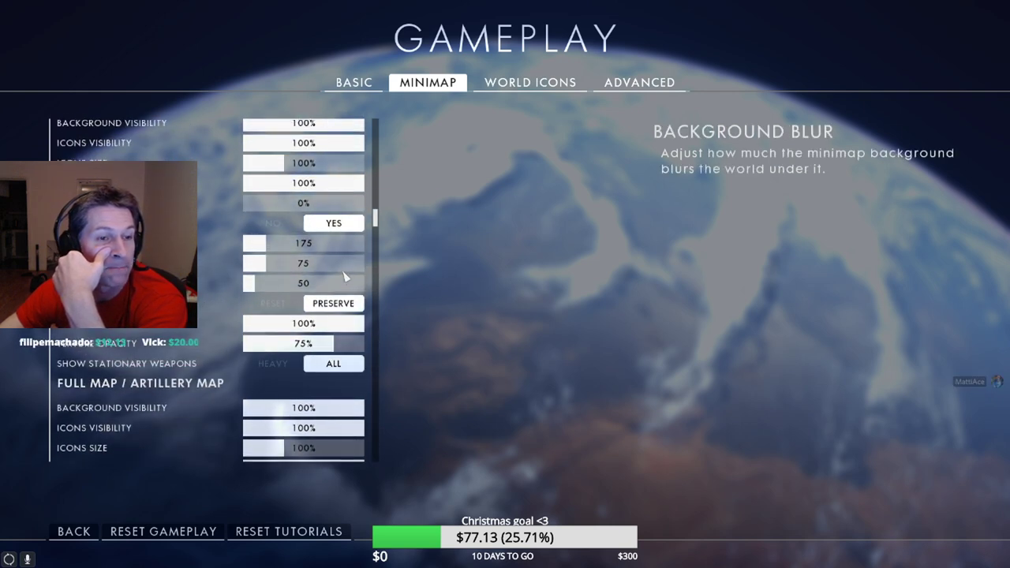
scroll(343, 274, "up", 3)
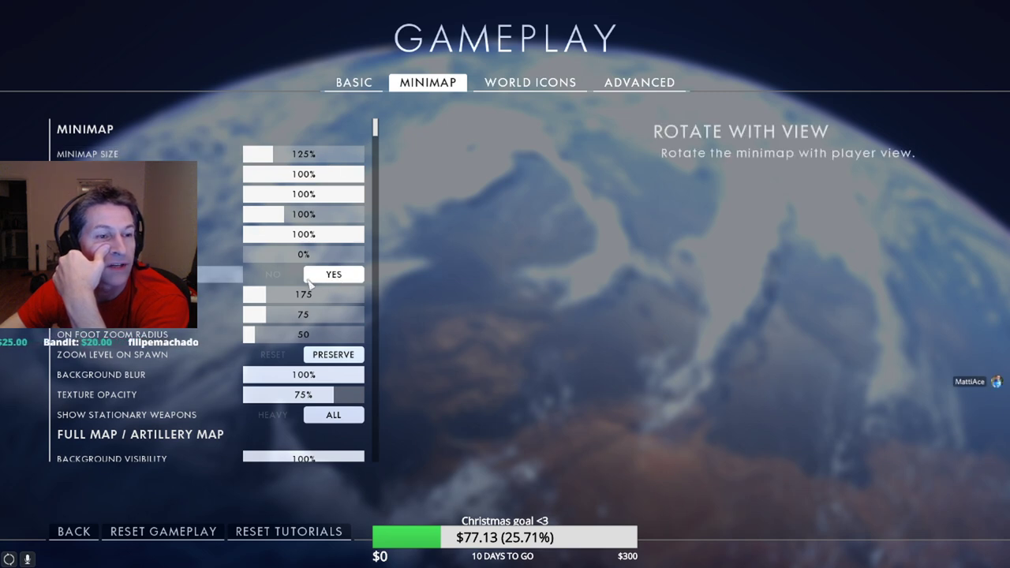
On the World Icons tab, set ADS Objective Icon Opacity from 100% to 50%.
left_click(506, 87)
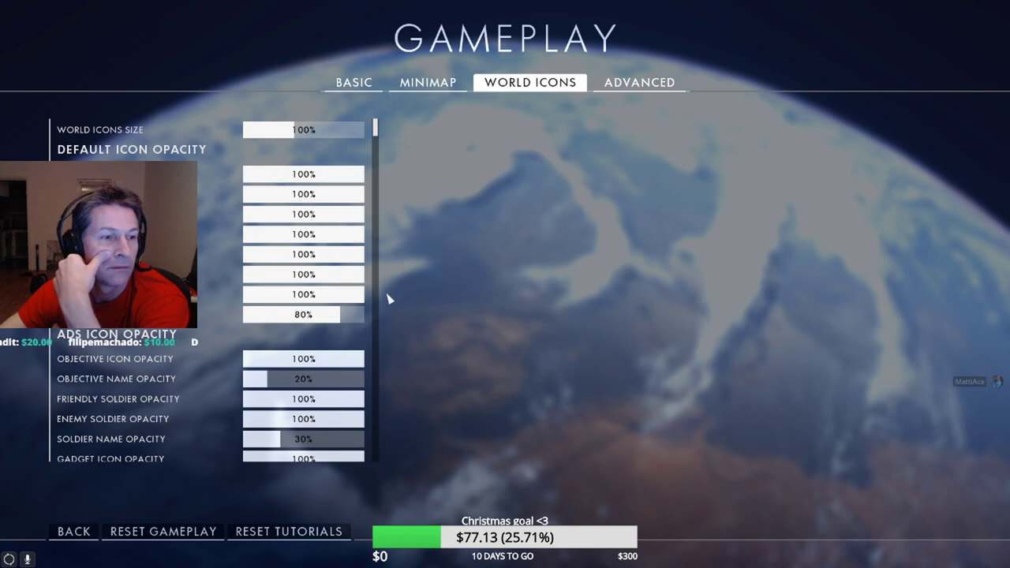
left_click_drag(377, 128, 388, 473)
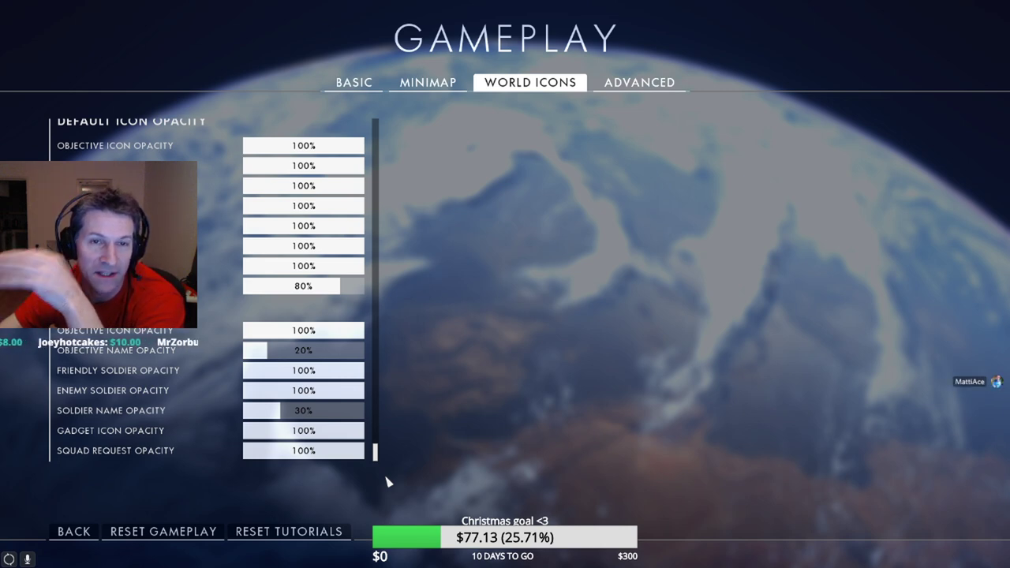
mouse_move(304, 356)
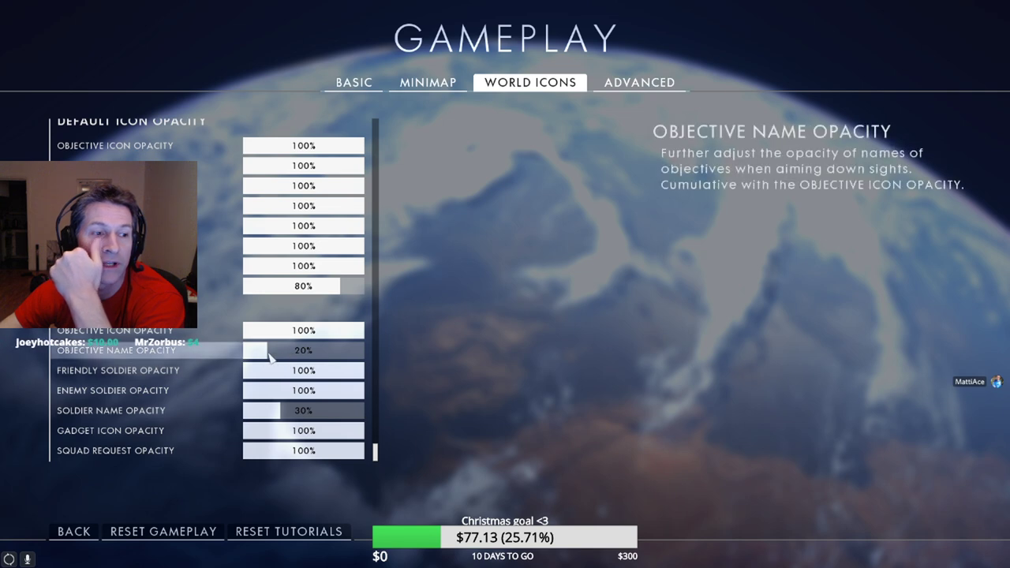
left_click(304, 332)
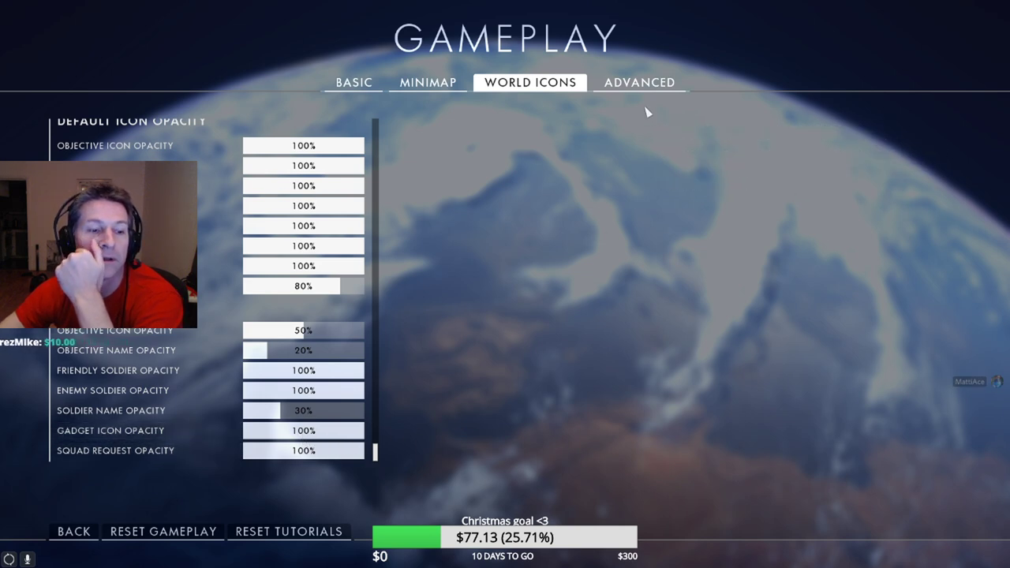
Show the Advanced gameplay tab: camera shake scale 30%, soldier auto leaning No.
left_click(639, 84)
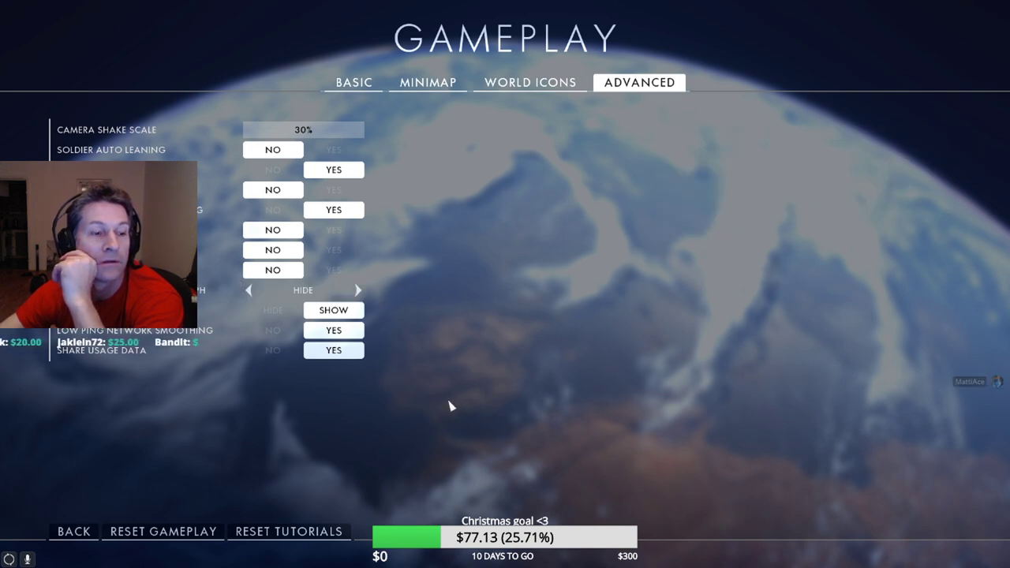
Open the Video settings, lower Brightness to 67%, and scroll through the basic video options.
left_click(74, 532)
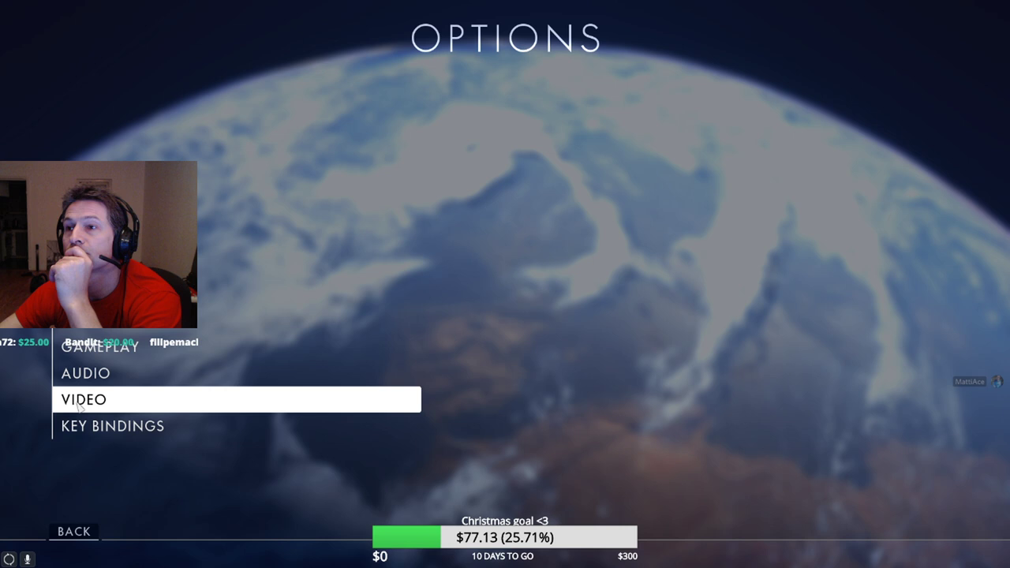
left_click(79, 401)
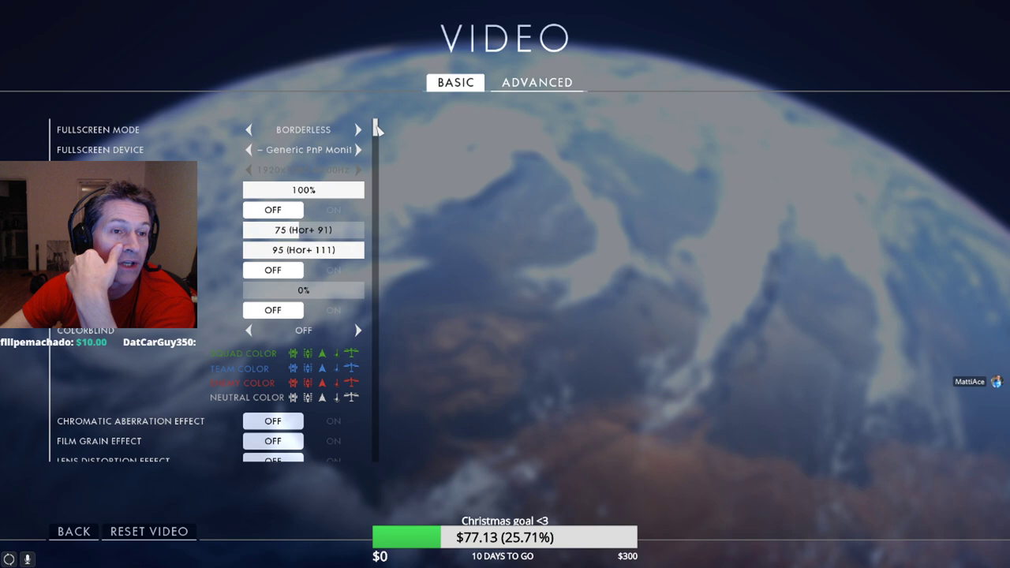
left_click_drag(376, 128, 376, 135)
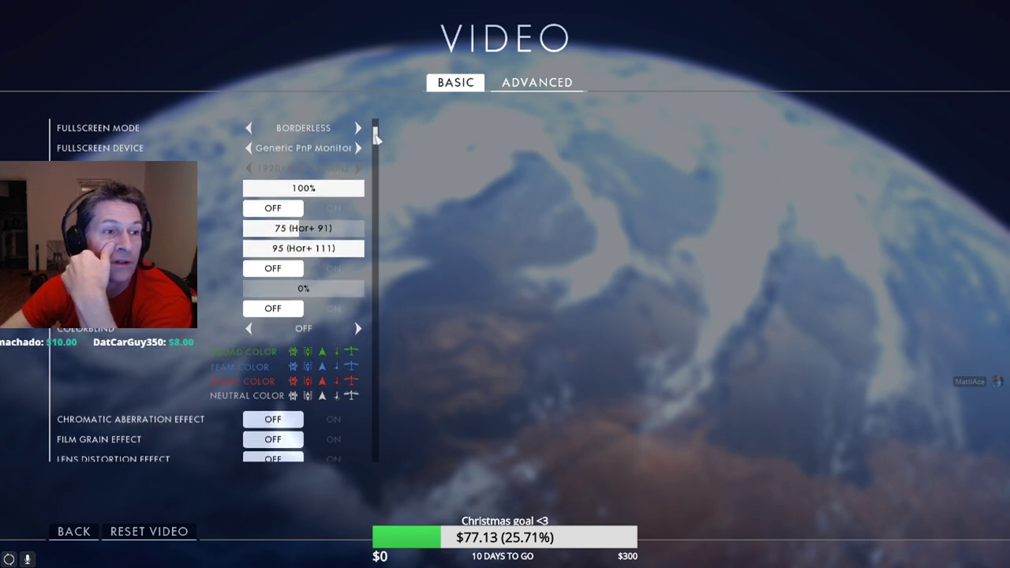
left_click_drag(328, 193, 326, 192)
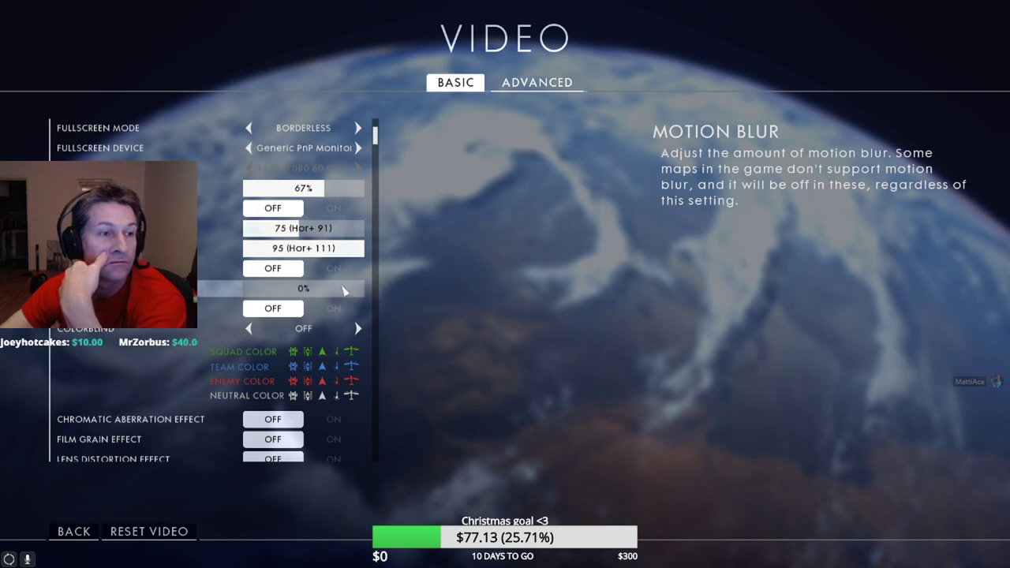
left_click_drag(374, 134, 384, 468)
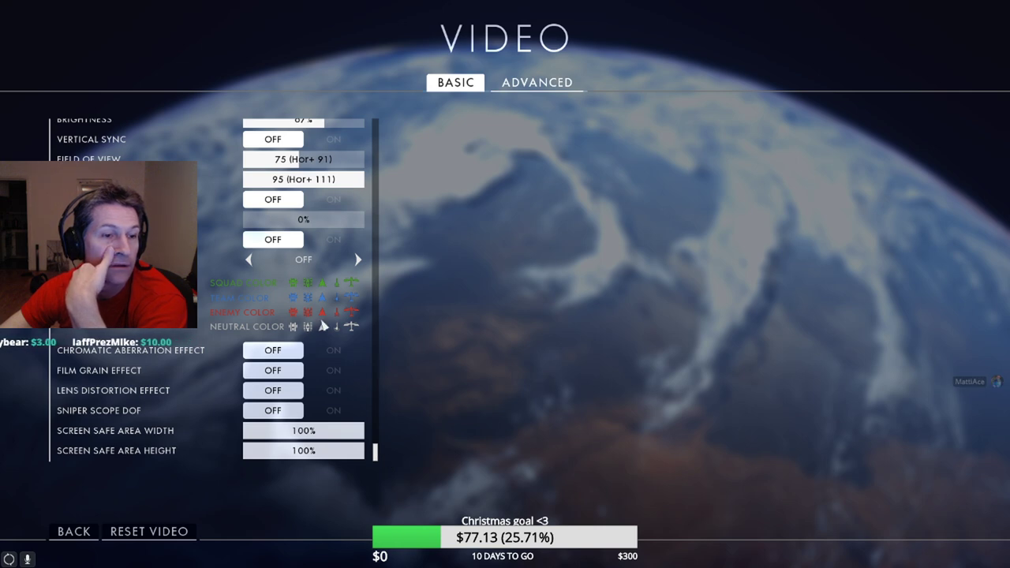
On the Advanced Video tab, cycle Antialiasing Post from FXAA MEDIUM to OFF.
left_click(536, 83)
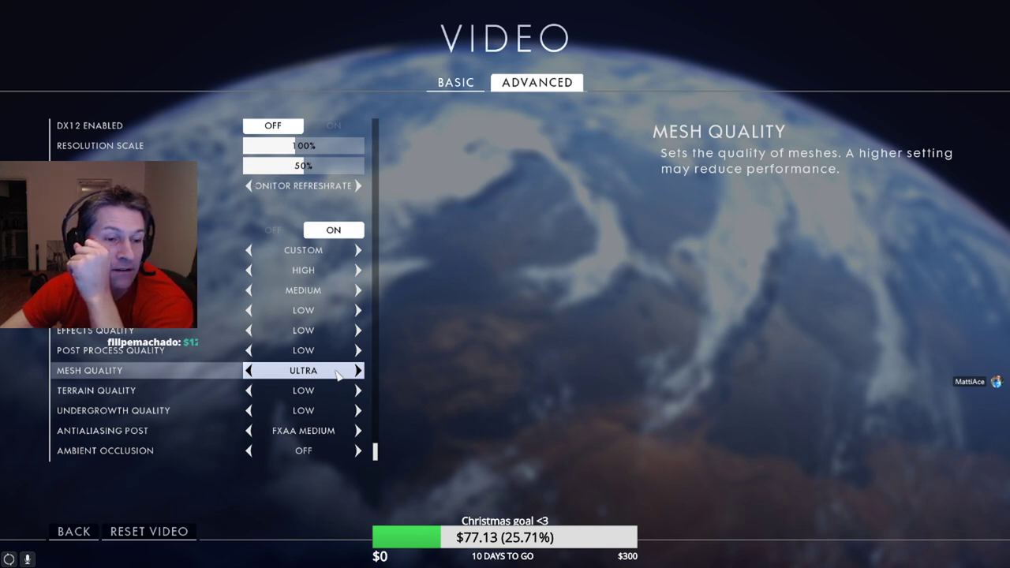
left_click(249, 431)
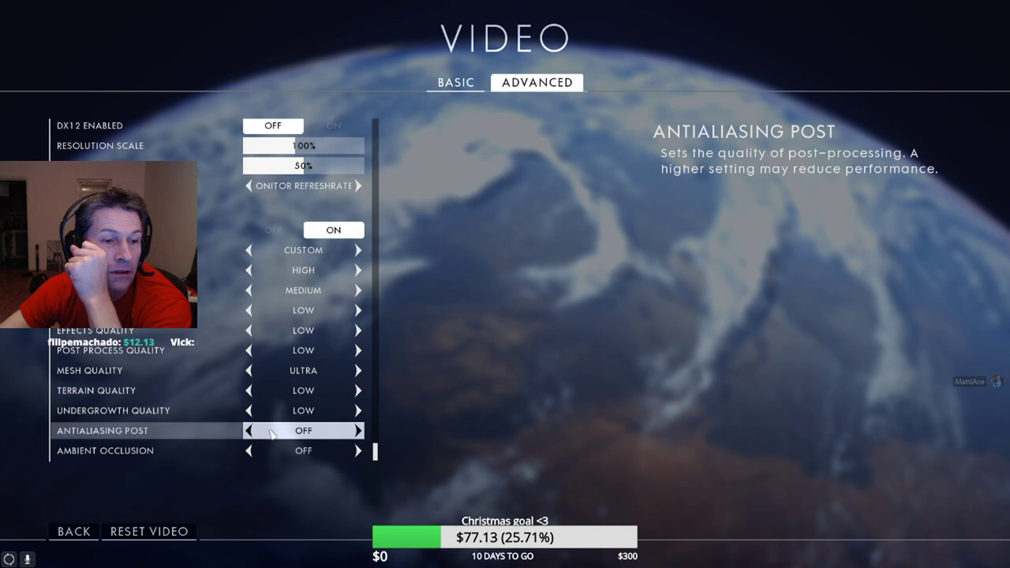
left_click(358, 430)
left_click(357, 431)
left_click(358, 433)
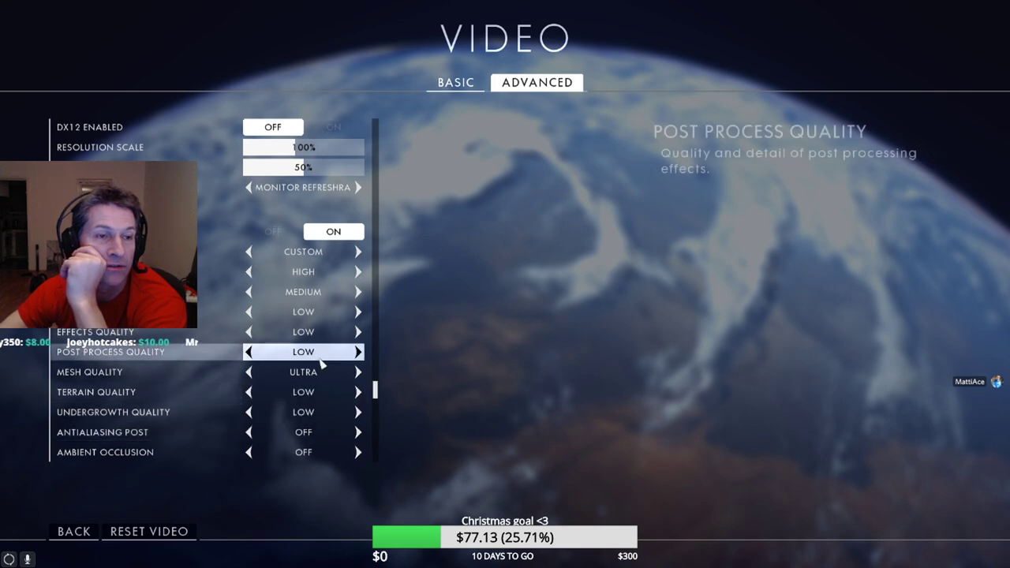
scroll(321, 362, "up", 3)
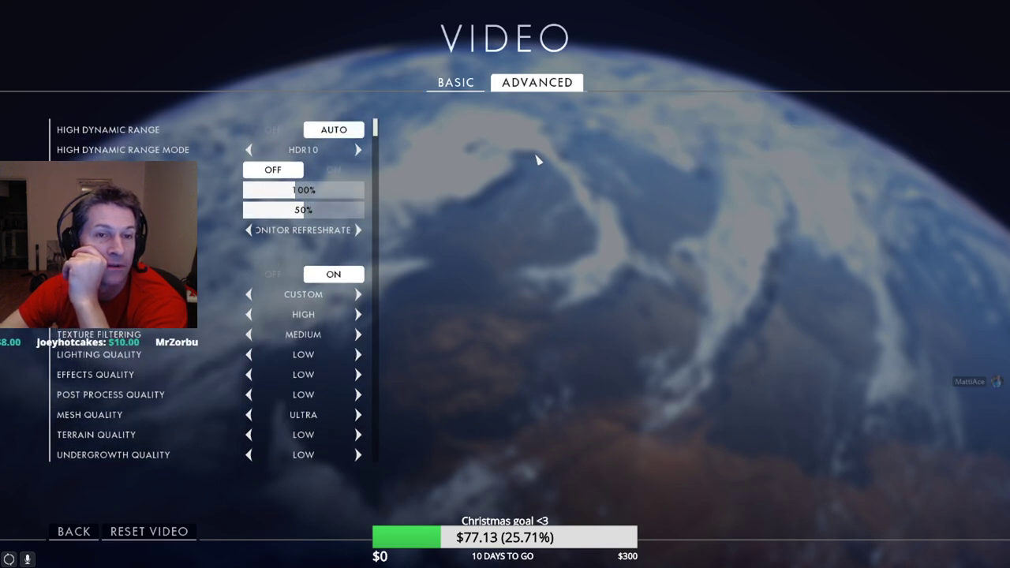
Go back from Video to the Options menu with Gameplay, Audio, Video and Key Bindings.
left_click(74, 531)
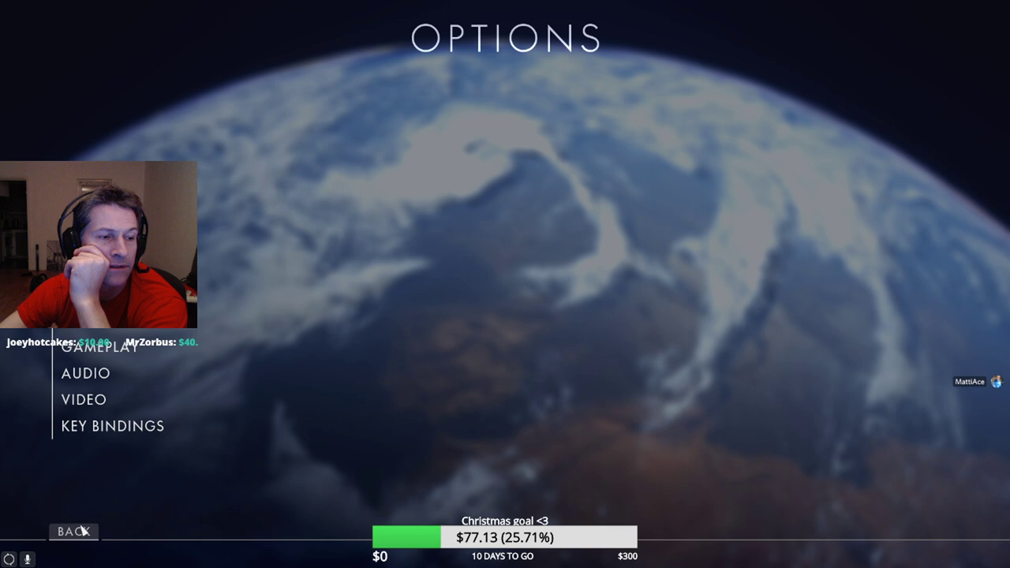